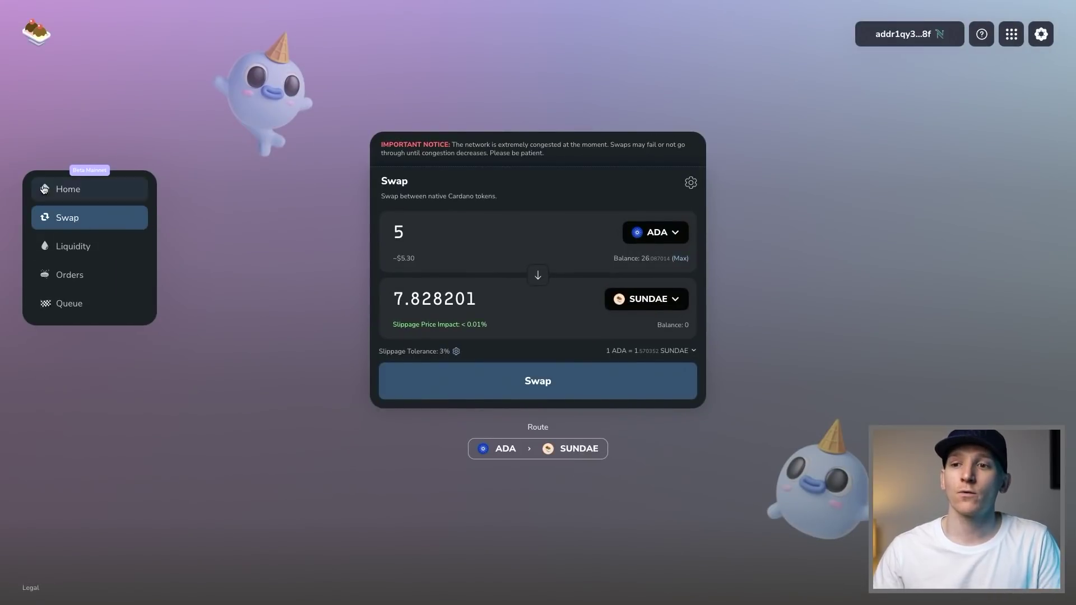
Find the VYFI/ADA pool in the home page's pool list and open a swap for it
click(59, 193)
scroll(464, 287, down, 6)
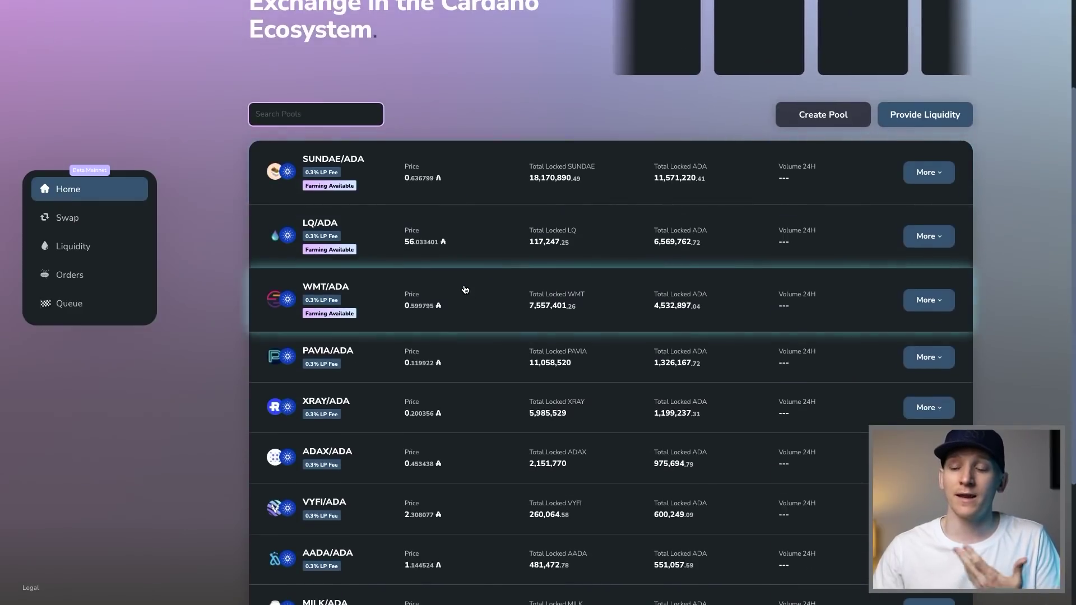
scroll(464, 289, down, 2)
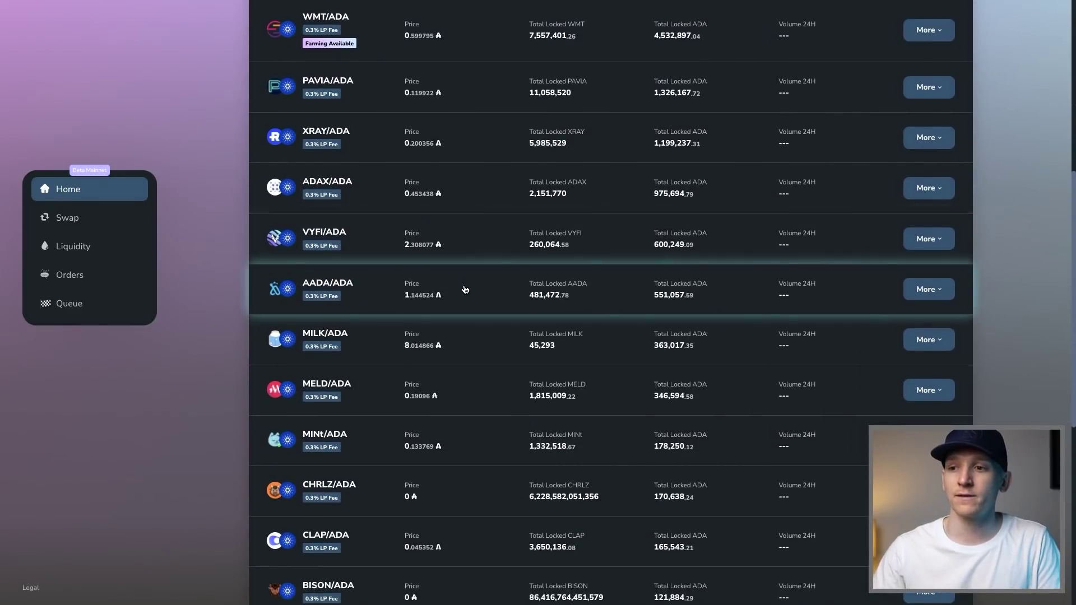
click(930, 239)
click(846, 292)
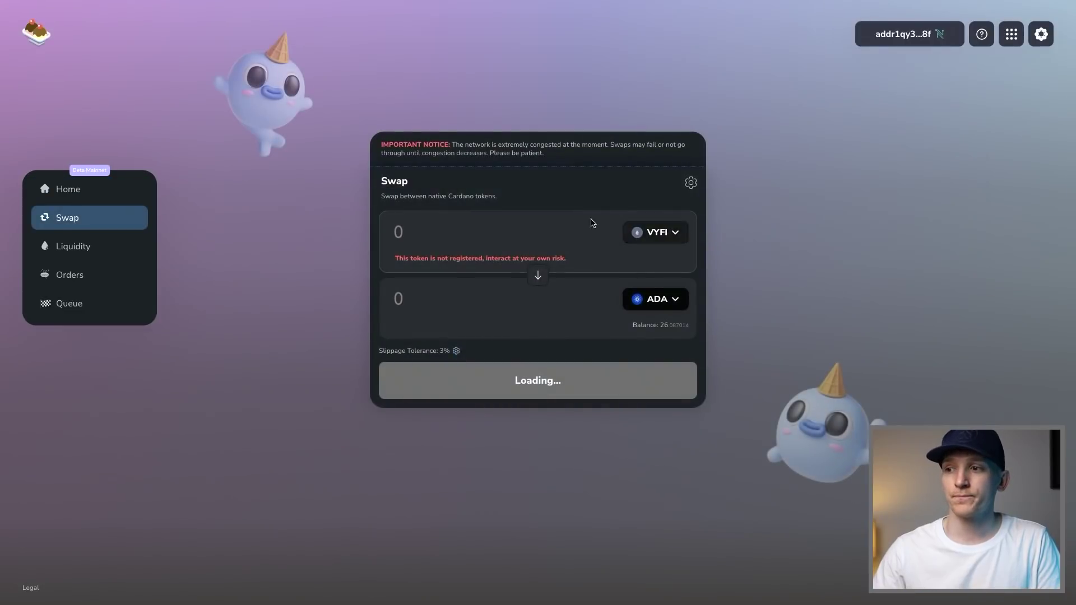
Reverse the swap direction to exchange ADA for VYFI and set the ADA amount to 4
click(537, 277)
click(416, 239)
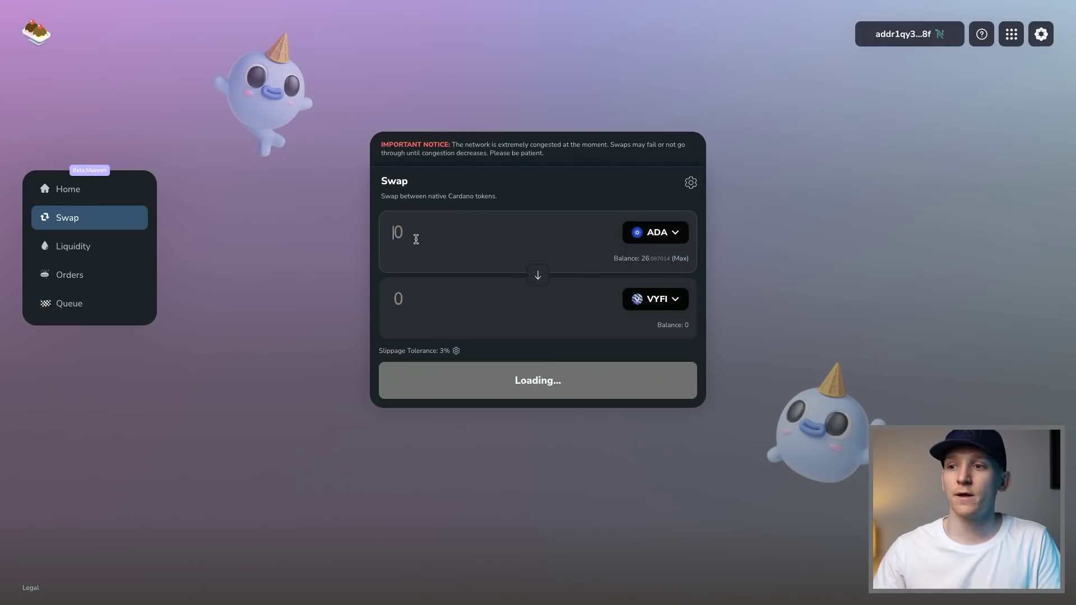
text(4)
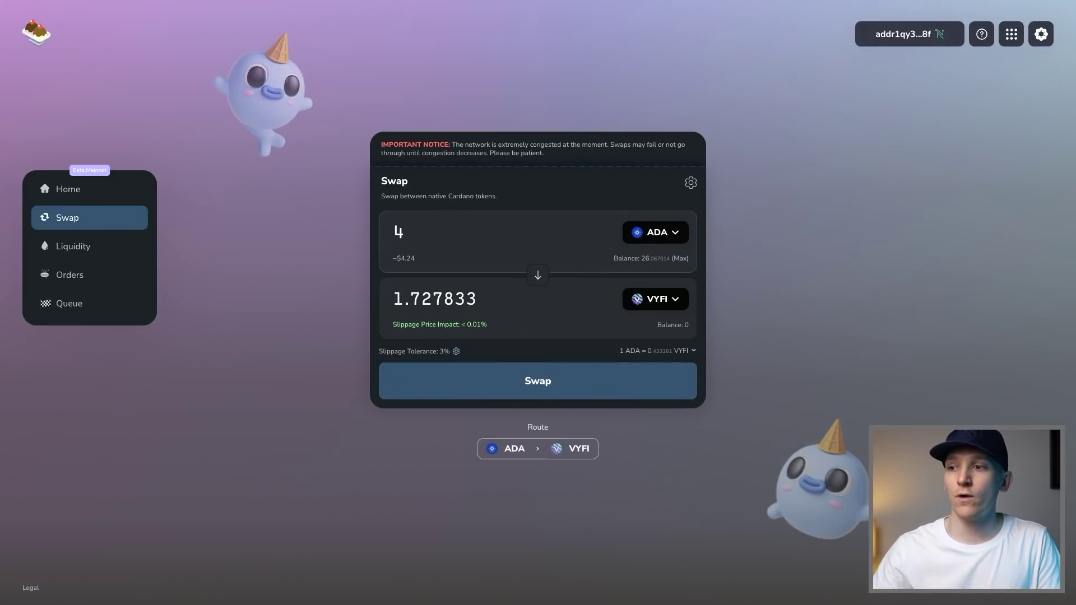
Order the ADA to VYFI swap and sign the transaction by entering the wallet password
click(538, 372)
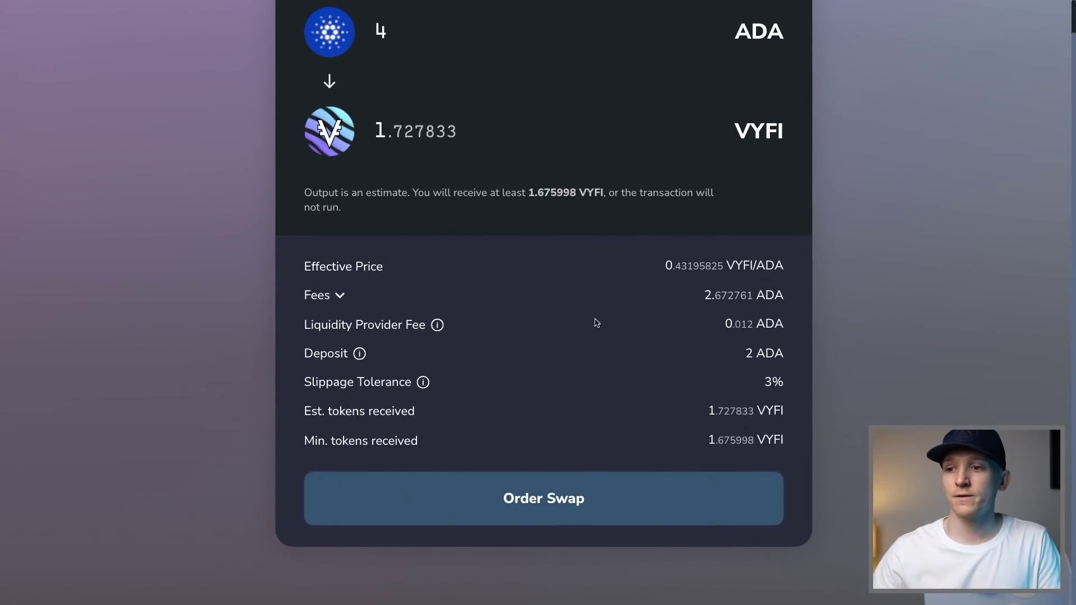
click(544, 498)
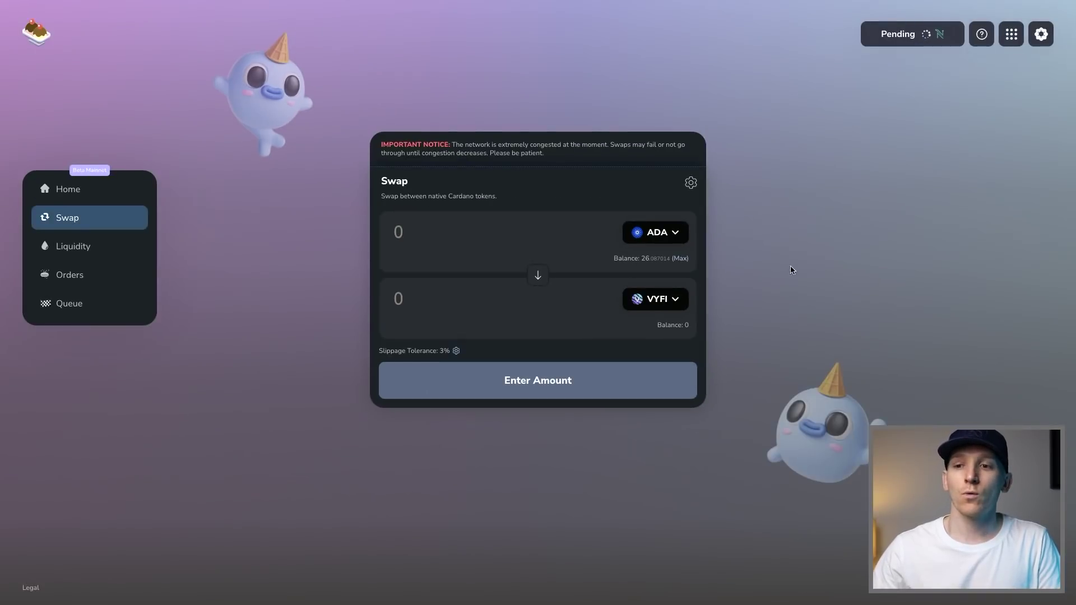
click(78, 275)
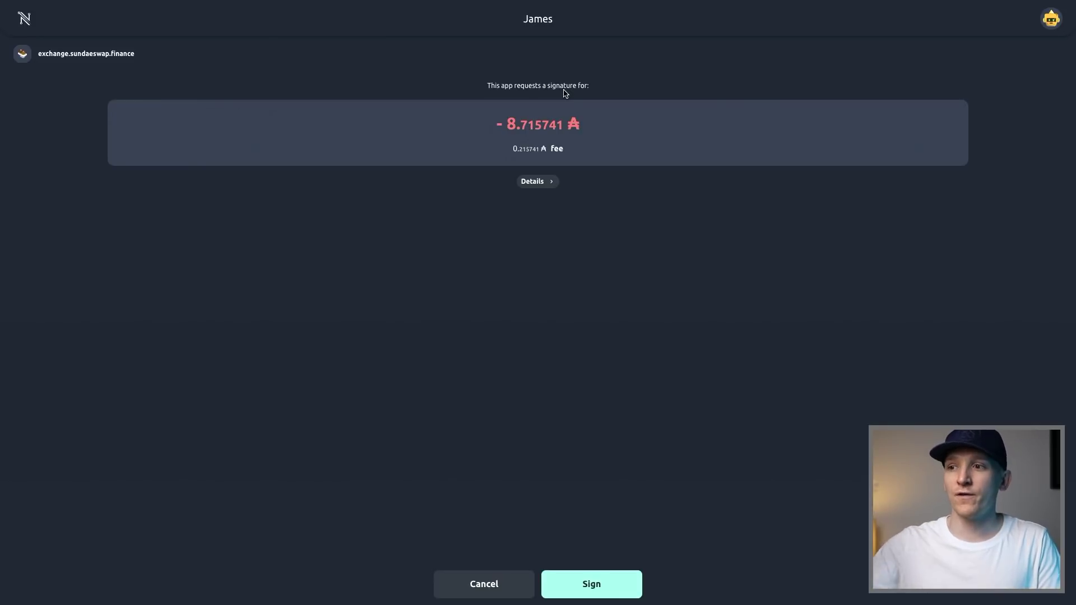
click(599, 586)
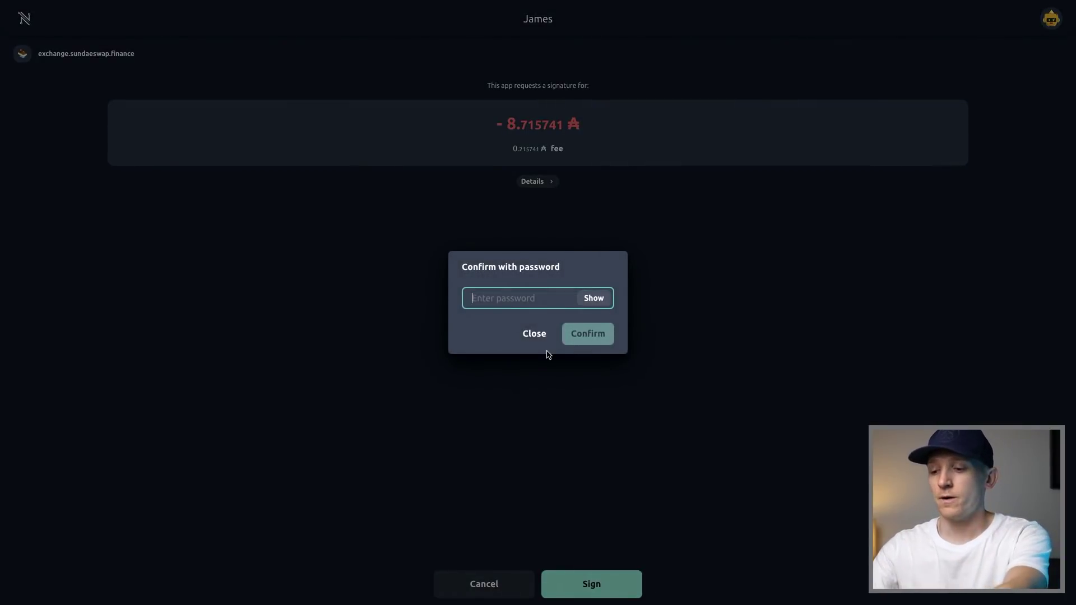
key(ctrl+v)
click(597, 335)
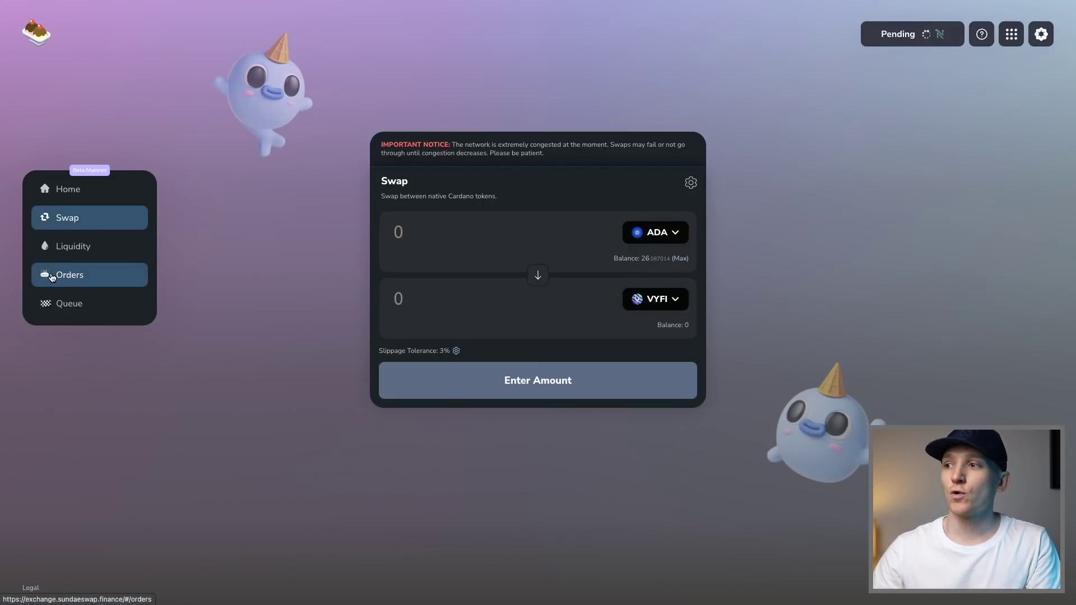
Check the swap in the on-chain orders history and open the liquidity positions page
click(80, 279)
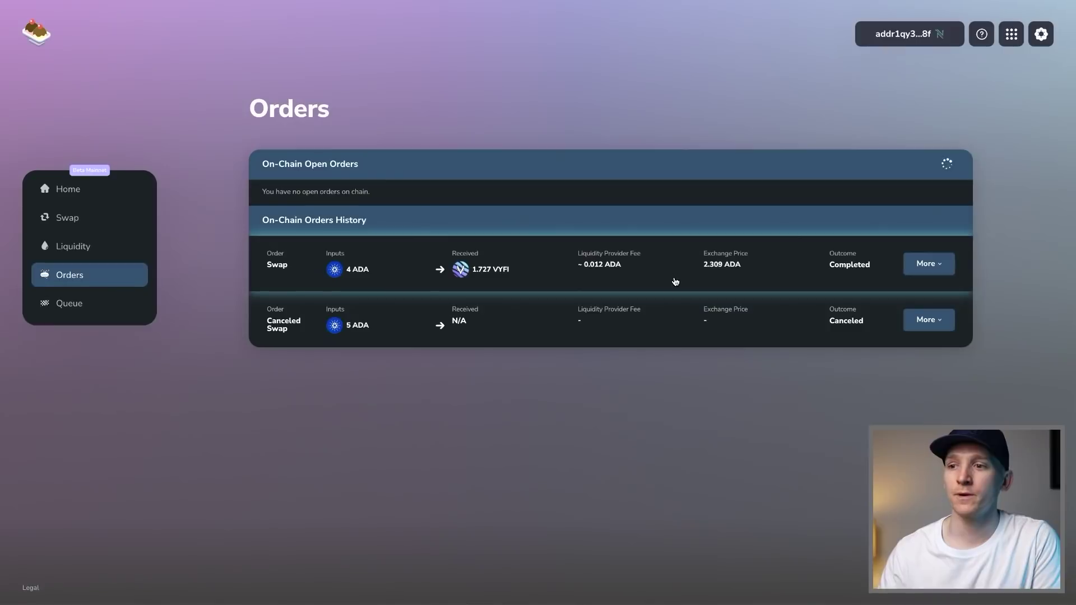
click(80, 253)
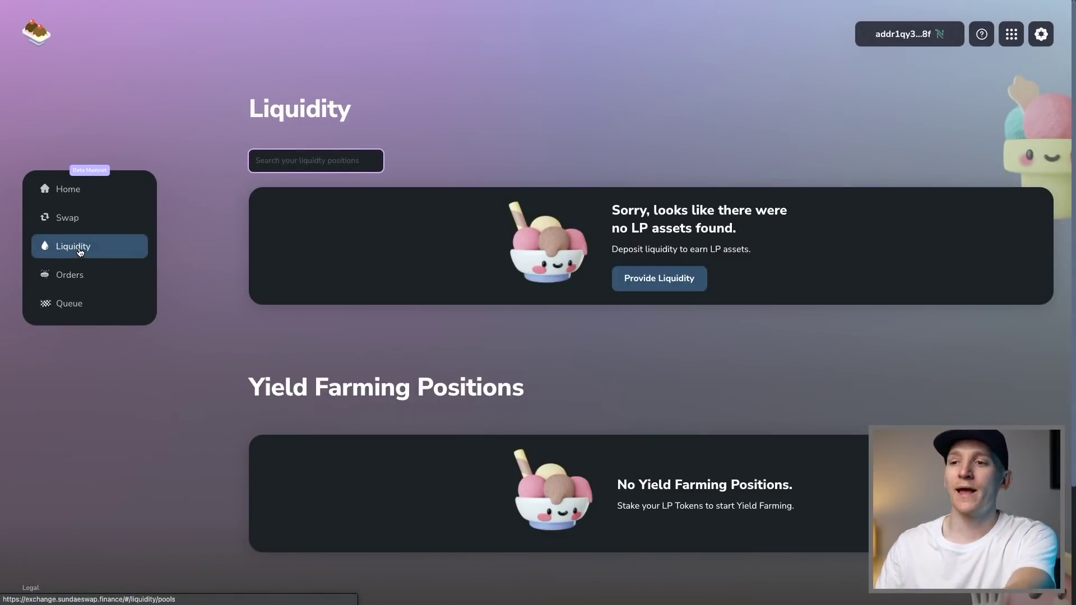
Switch to the MoneyZG course page and look through the lessons in its DeFi section
key(ctrl+Tab)
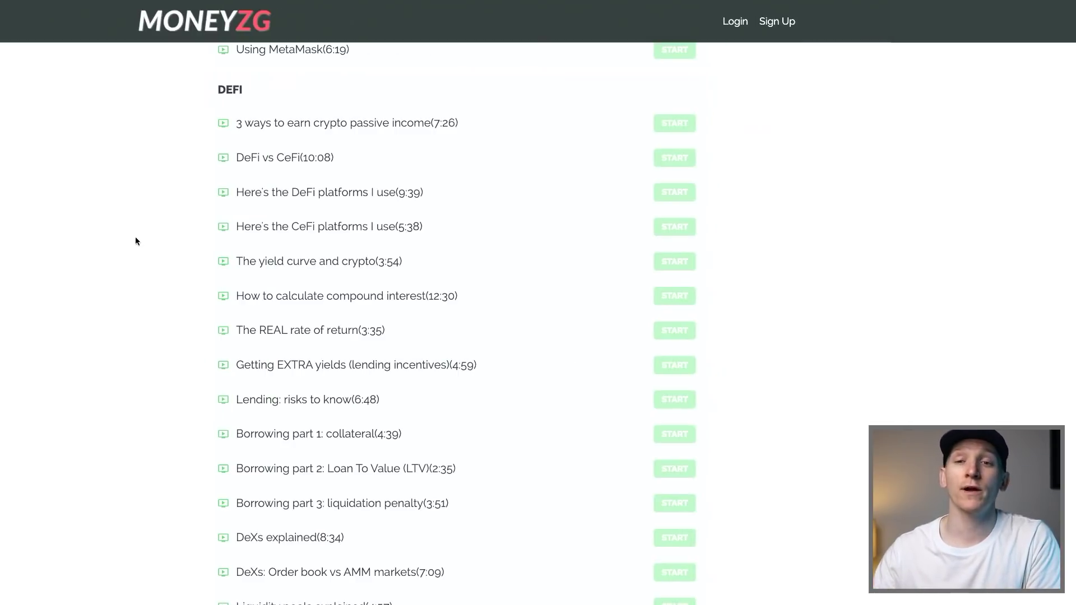
scroll(135, 241, down, 2)
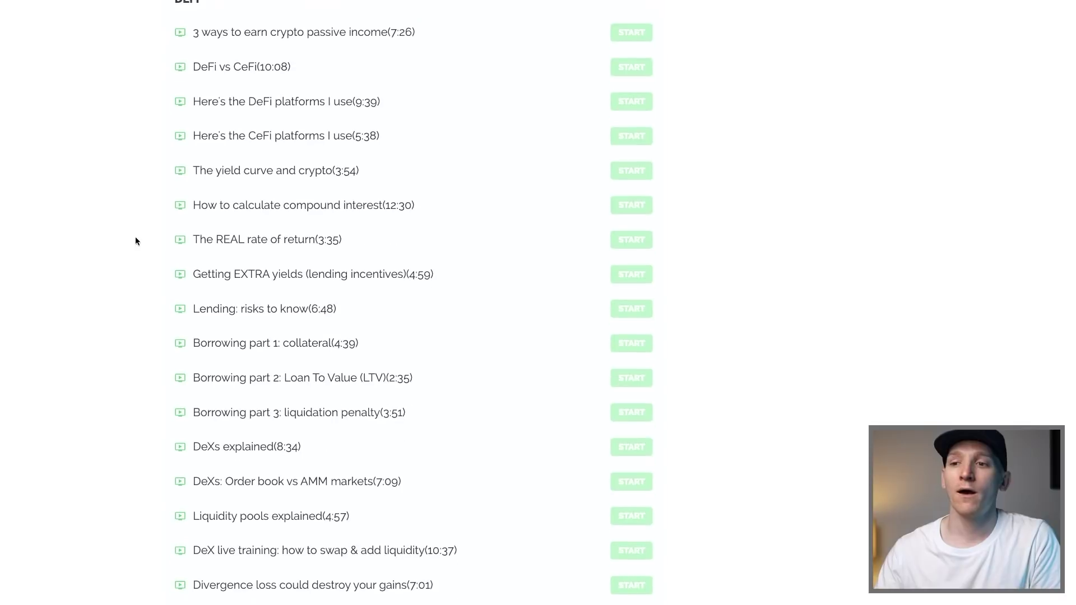
scroll(138, 239, up, 2)
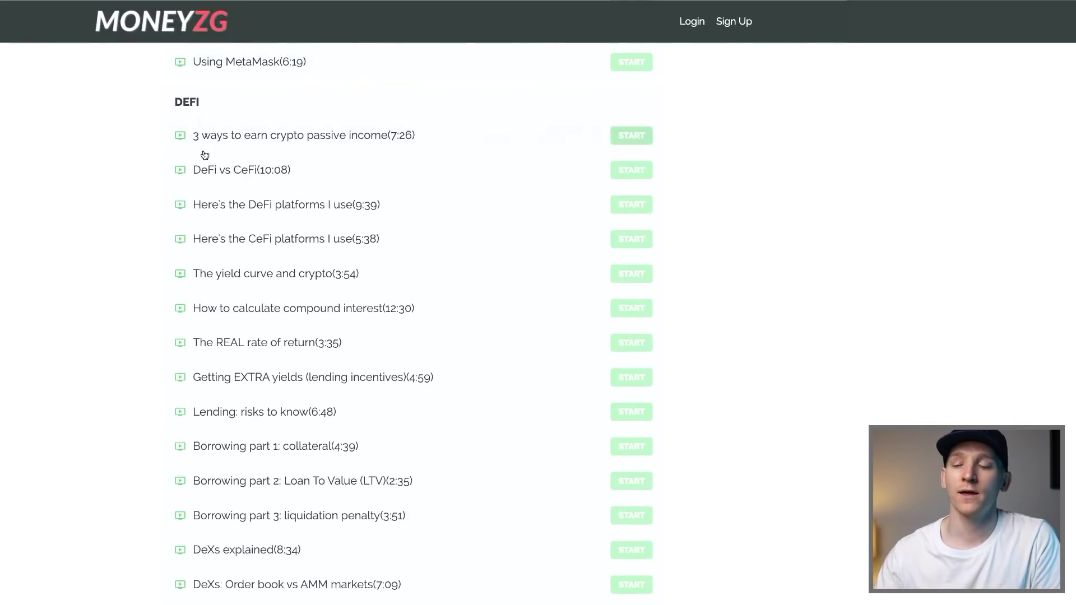
scroll(203, 168, down, 4)
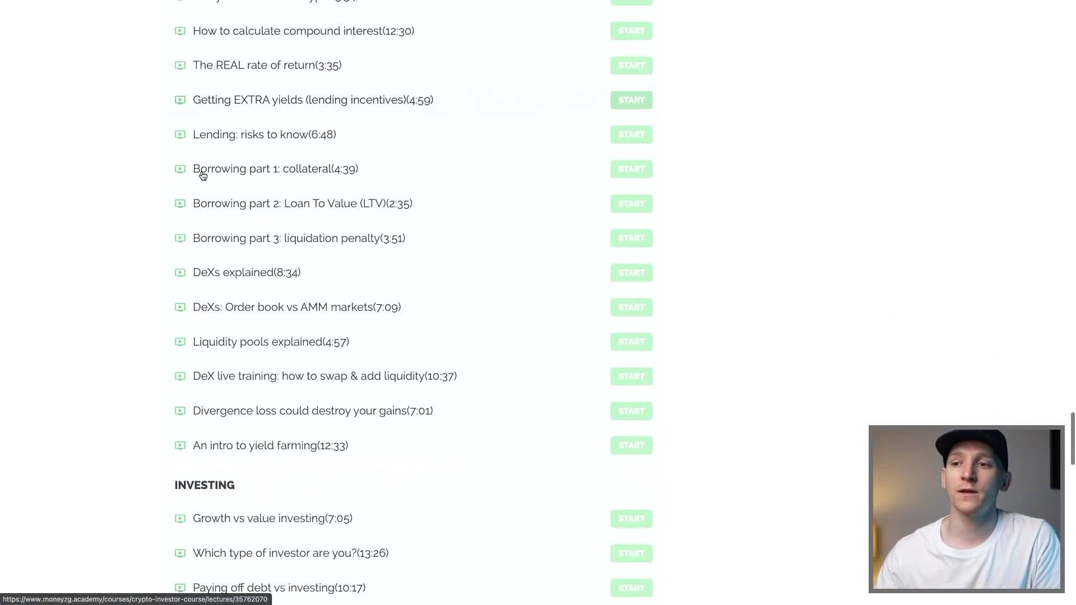
scroll(203, 175, up, 5)
scroll(202, 176, up, 1)
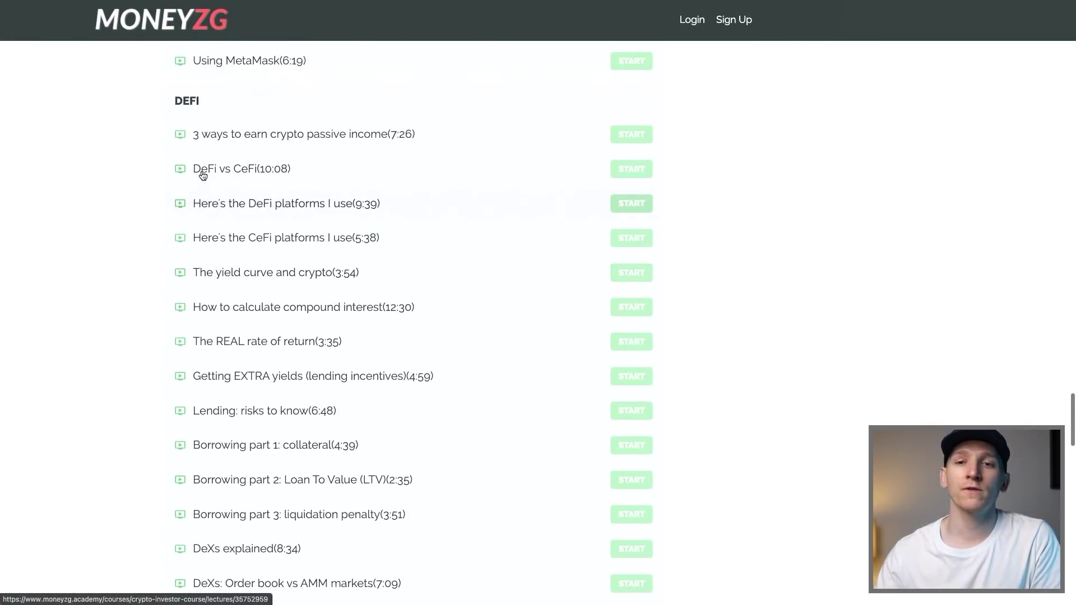
scroll(203, 176, down, 1)
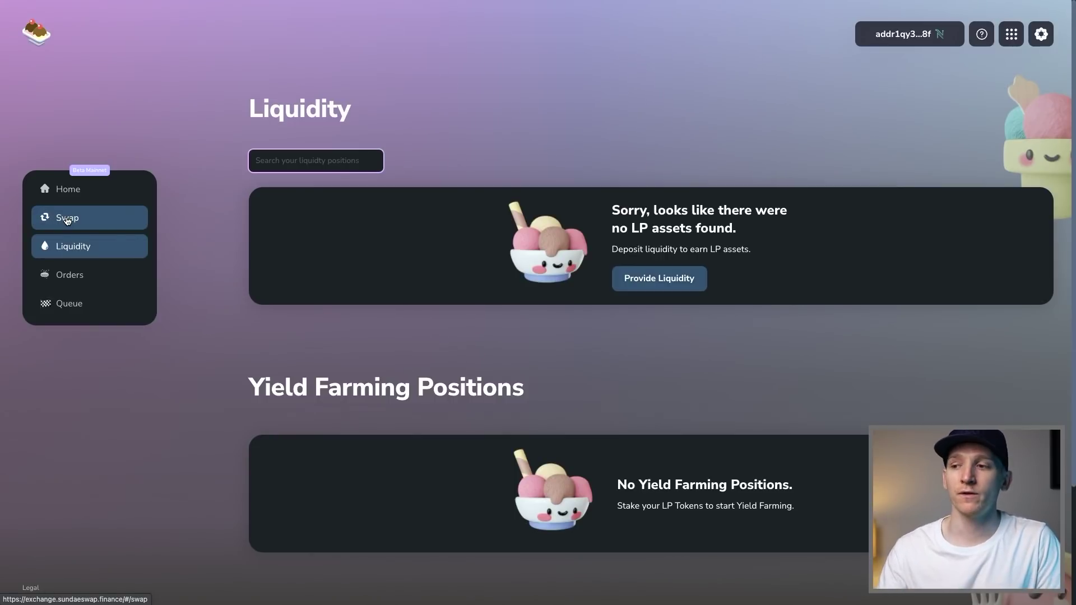
Start providing liquidity on SundaeSwap with ADA as the first deposit token and VYFI as the second
click(671, 280)
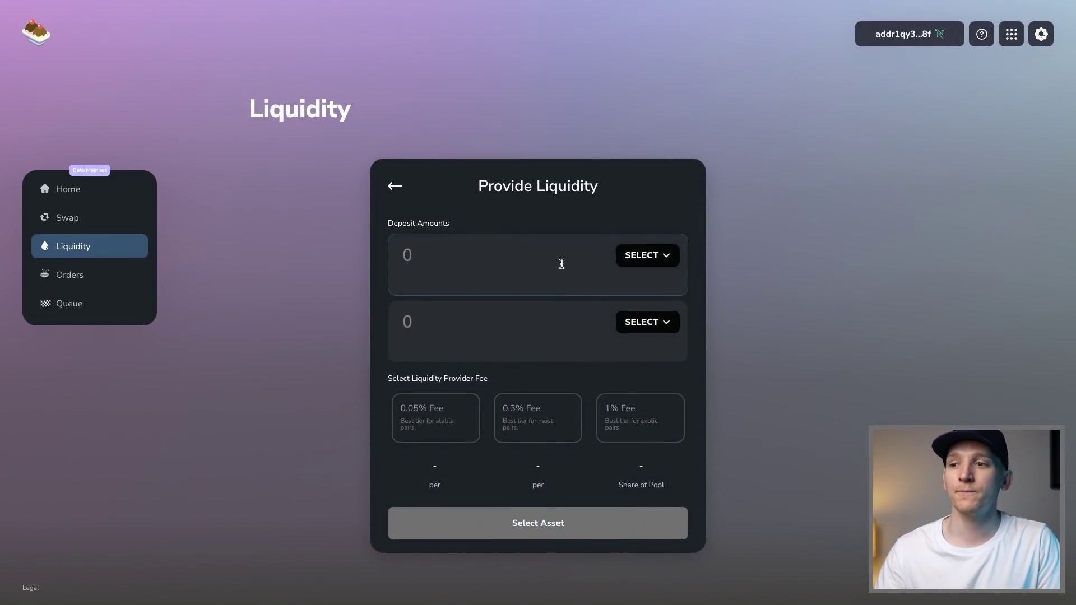
click(631, 256)
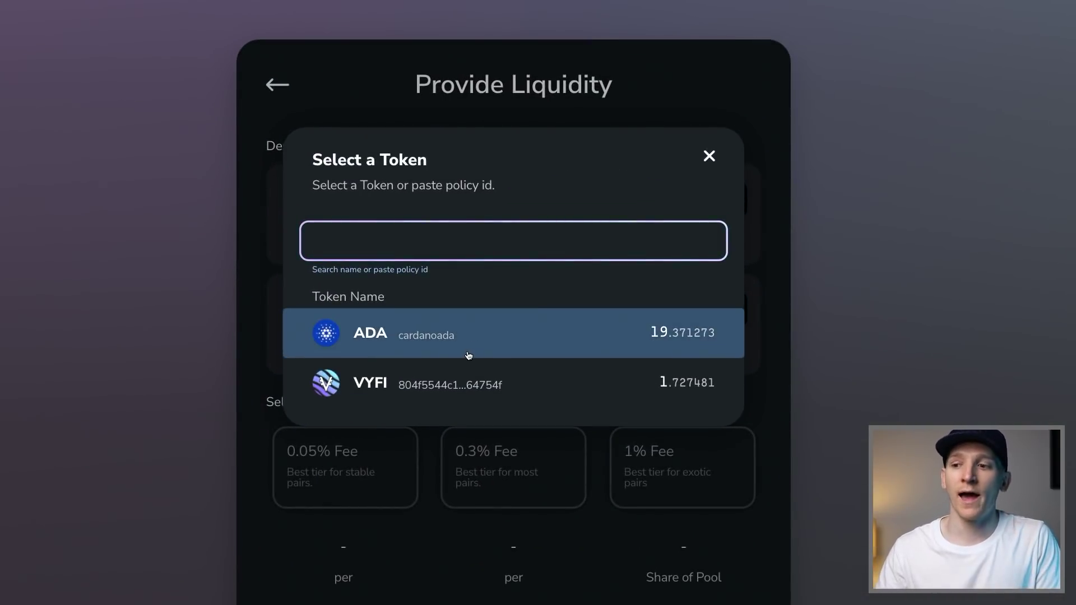
click(440, 340)
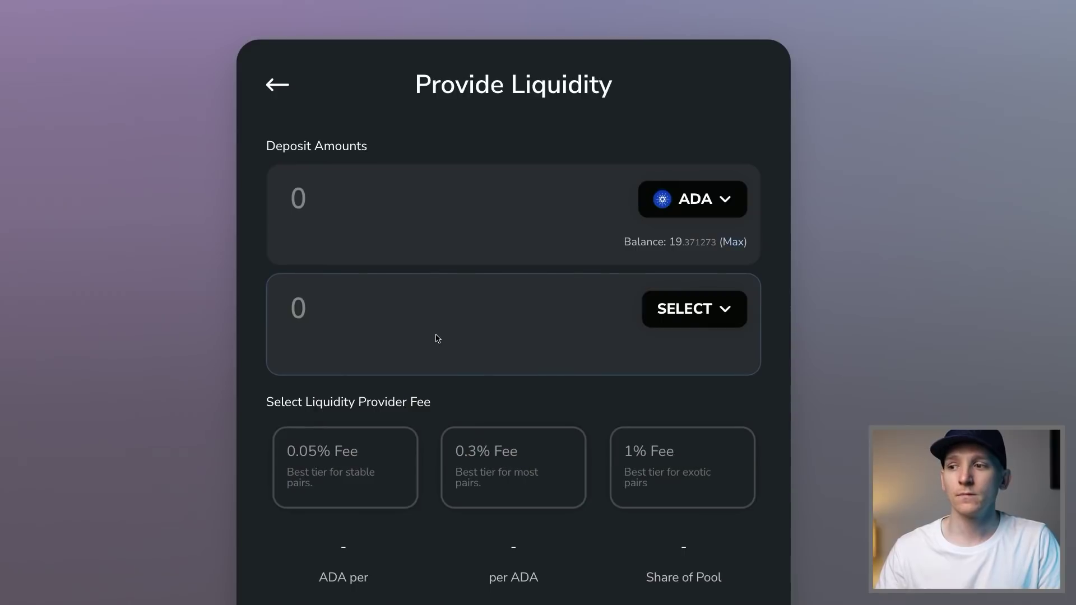
click(700, 312)
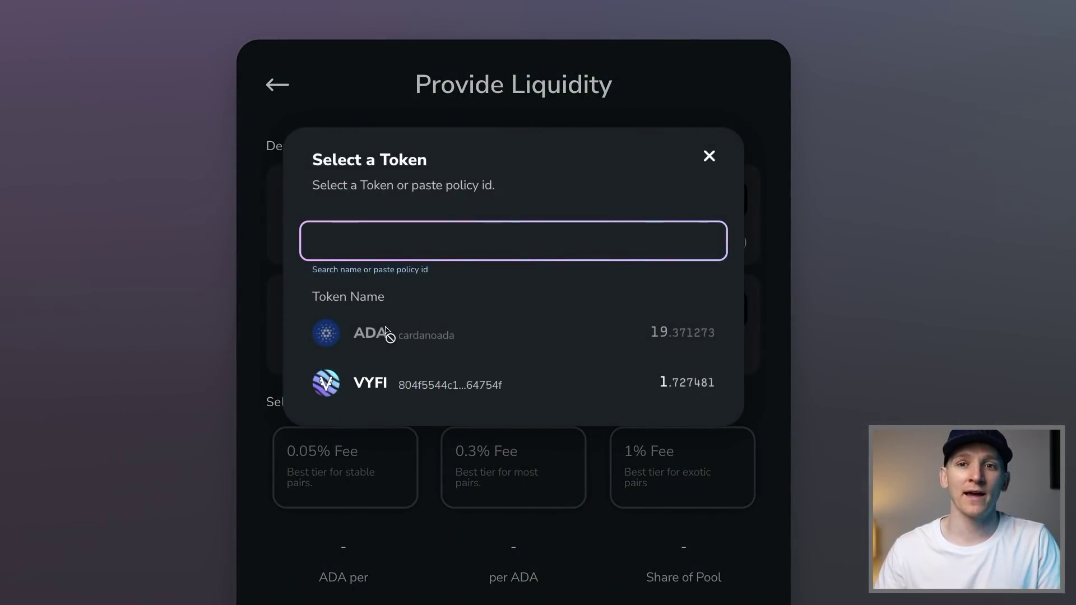
click(406, 370)
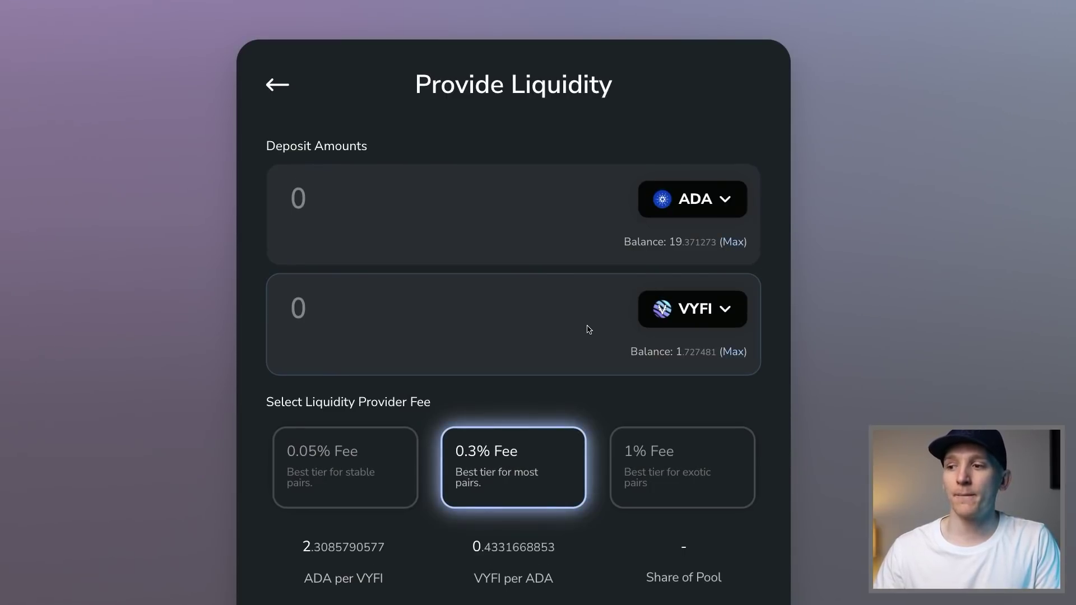
Set the VYFI deposit to the maximum balance of 1.727481 and review the pool share details
scroll(588, 329, down, 1)
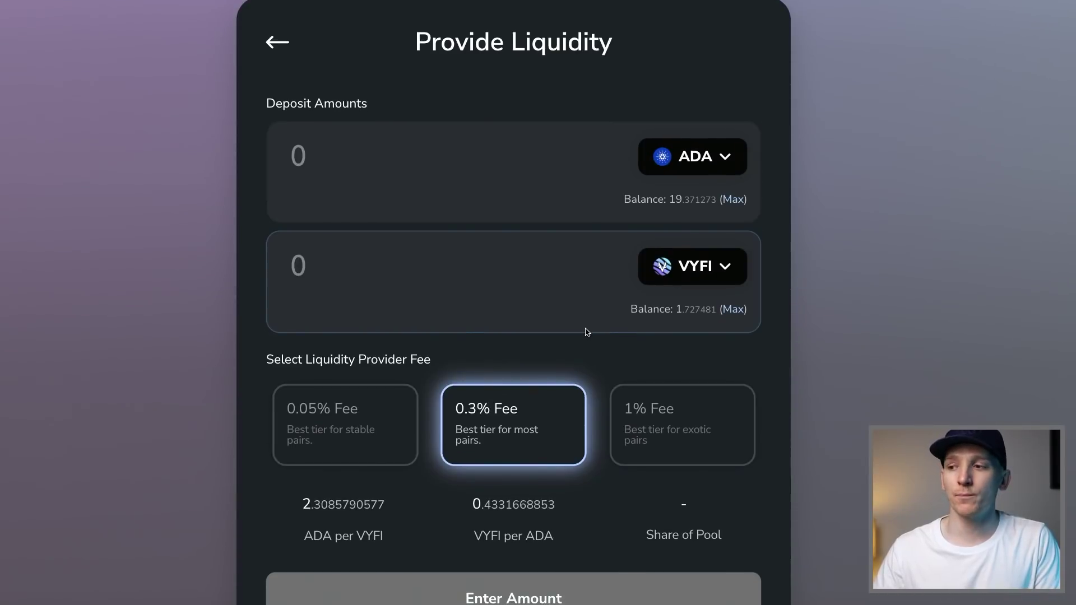
click(735, 310)
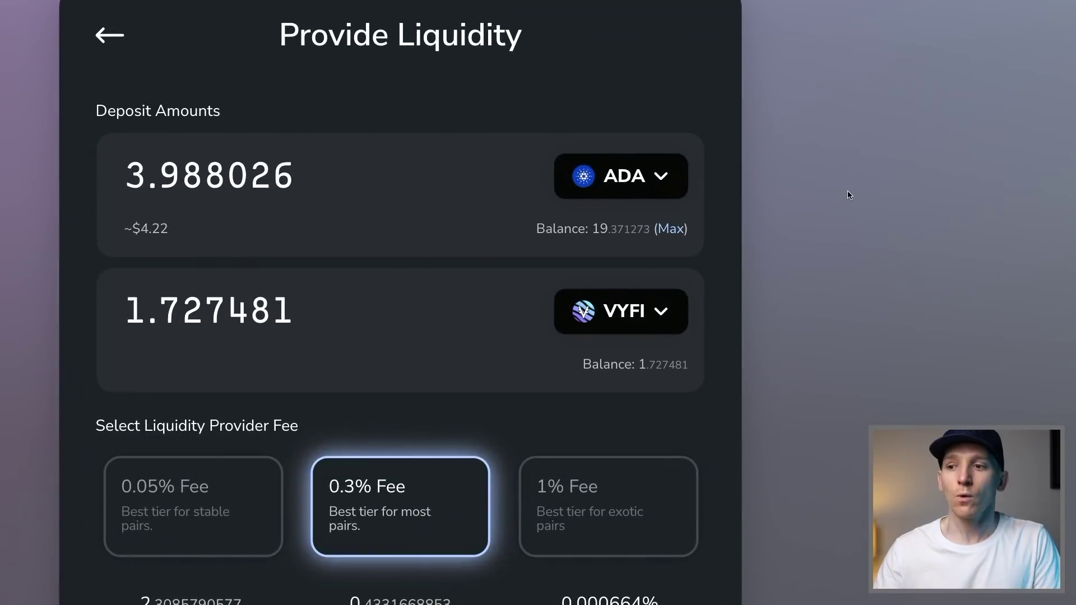
scroll(840, 196, down, 1)
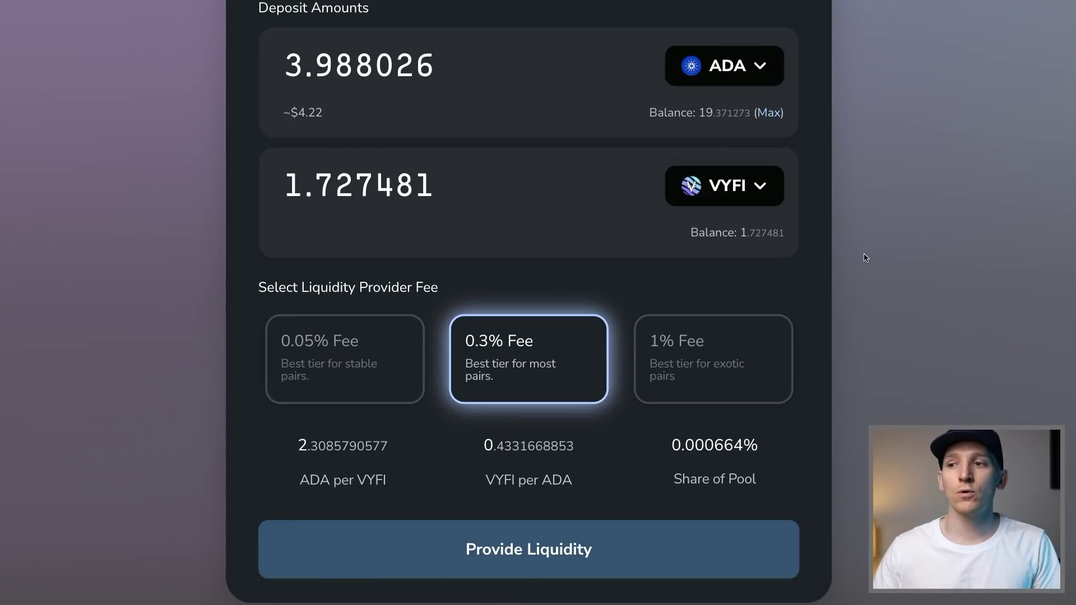
scroll(865, 258, up, 1)
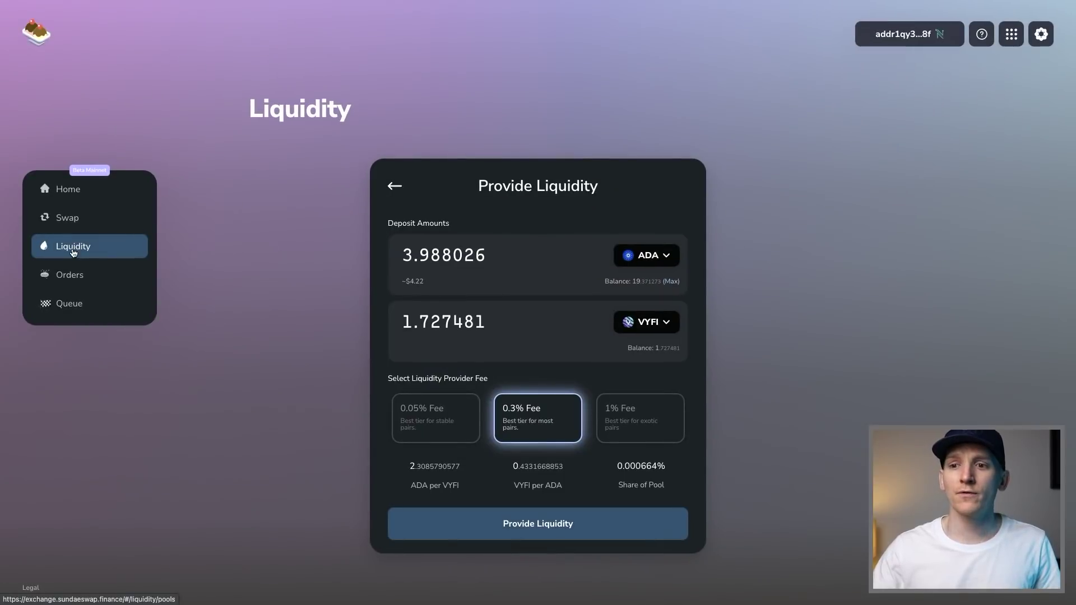
Return to the overview of liquidity and yield farming positions and open a blank Provide Liquidity form
click(73, 252)
scroll(422, 290, down, 1)
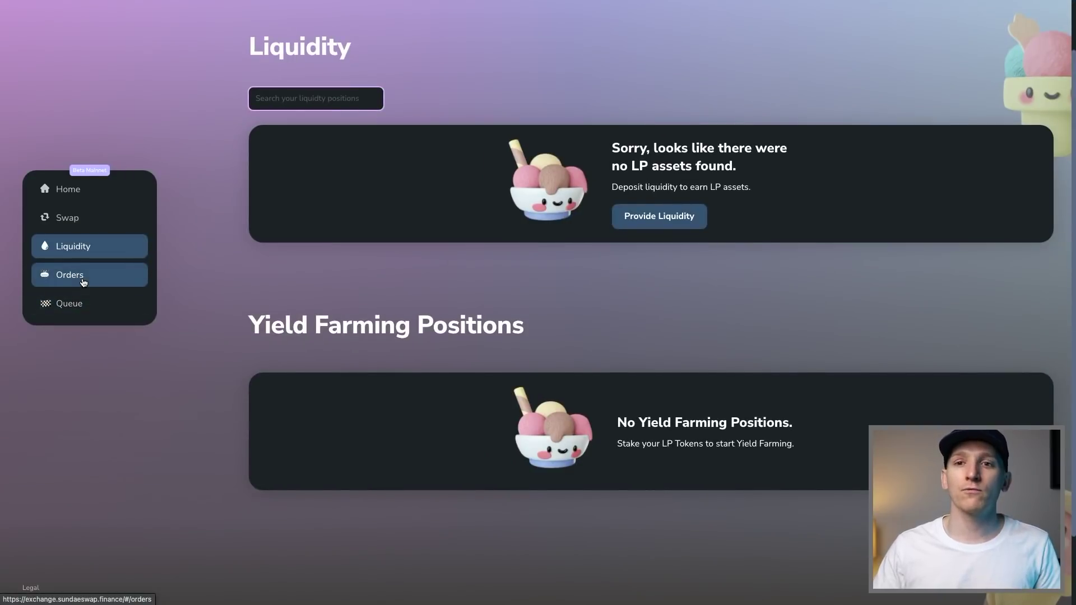
click(644, 223)
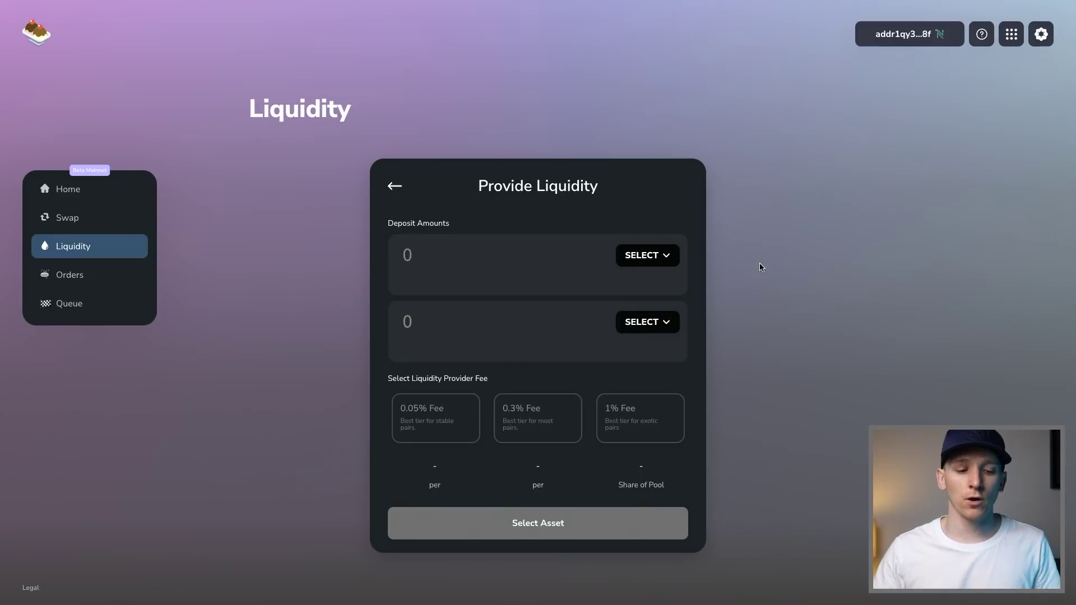